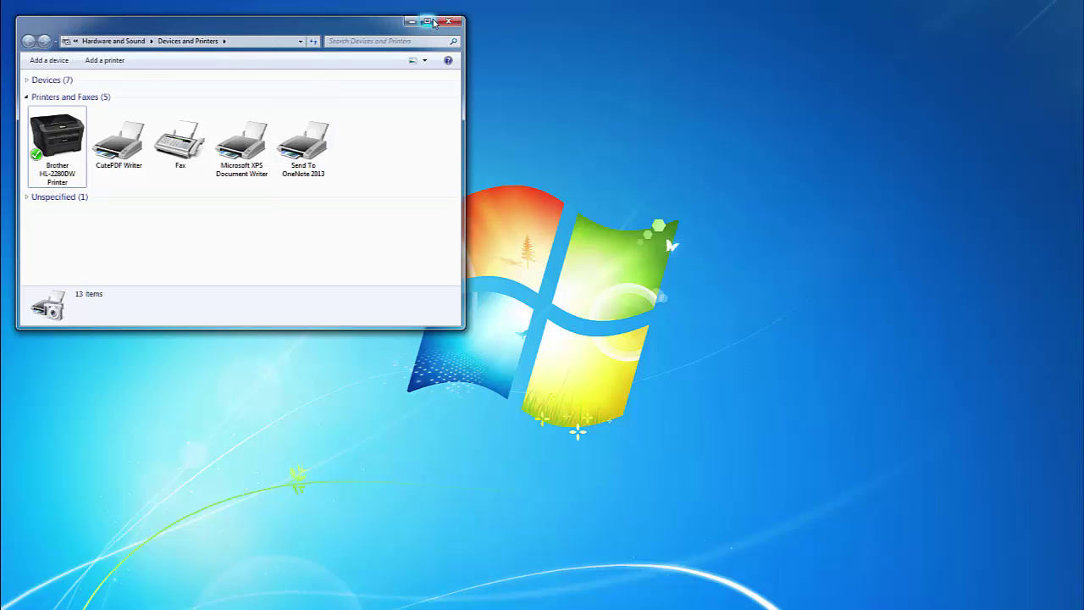
- Maximize Devices and Printers and open the Brother HL-2280DW printer's properties
left_click(428, 20)
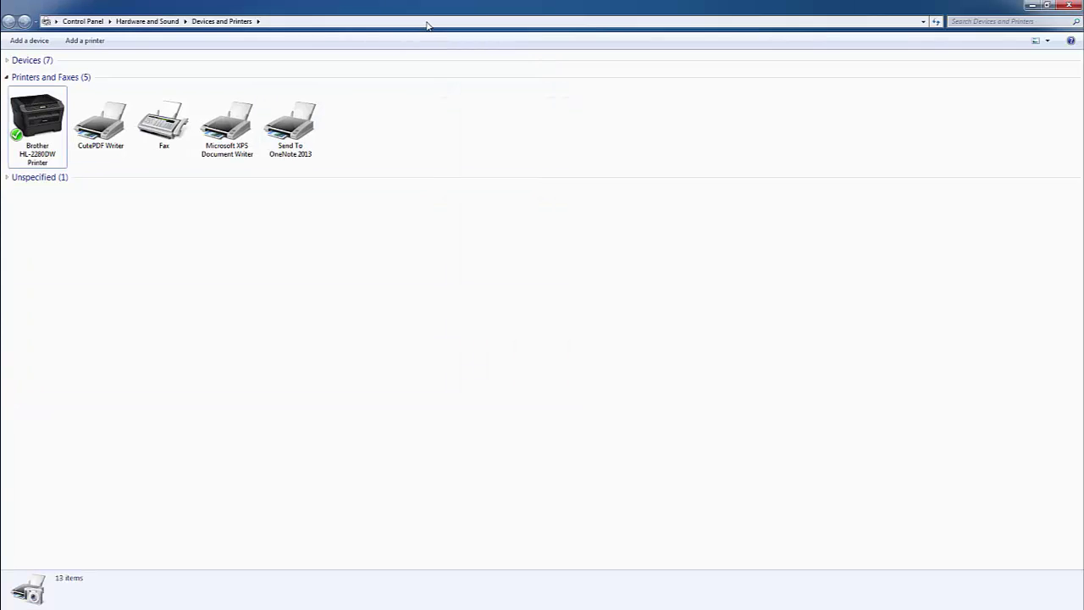
right_click(48, 149)
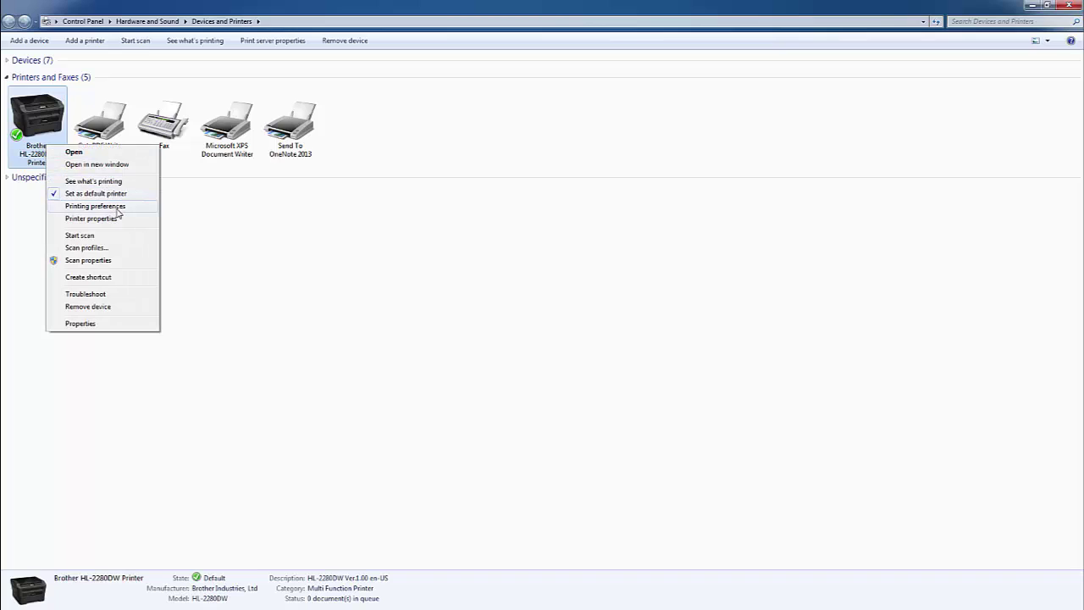
left_click(161, 204)
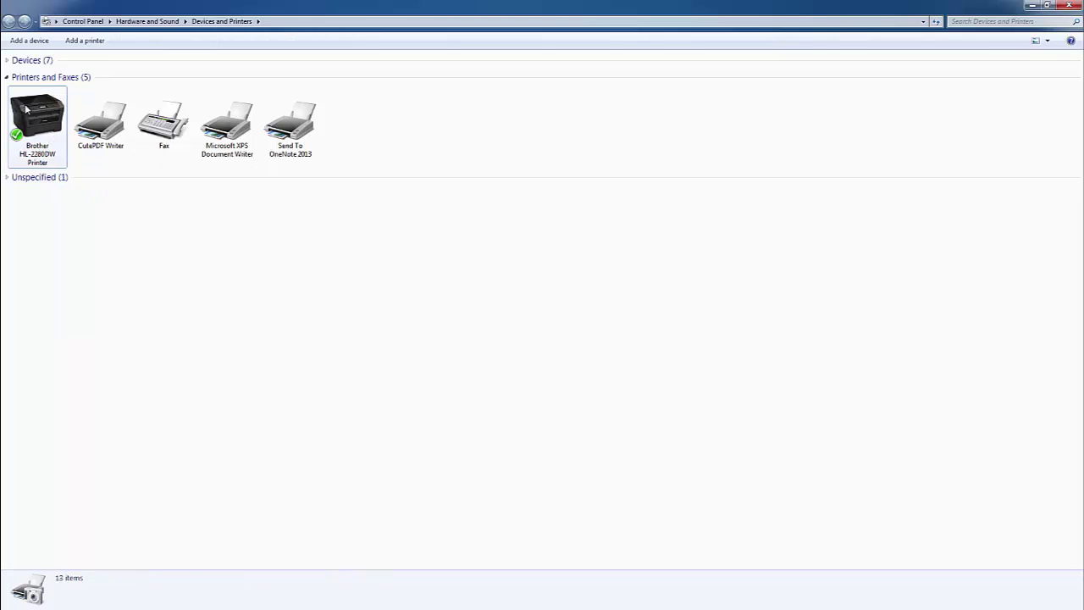
right_click(37, 142)
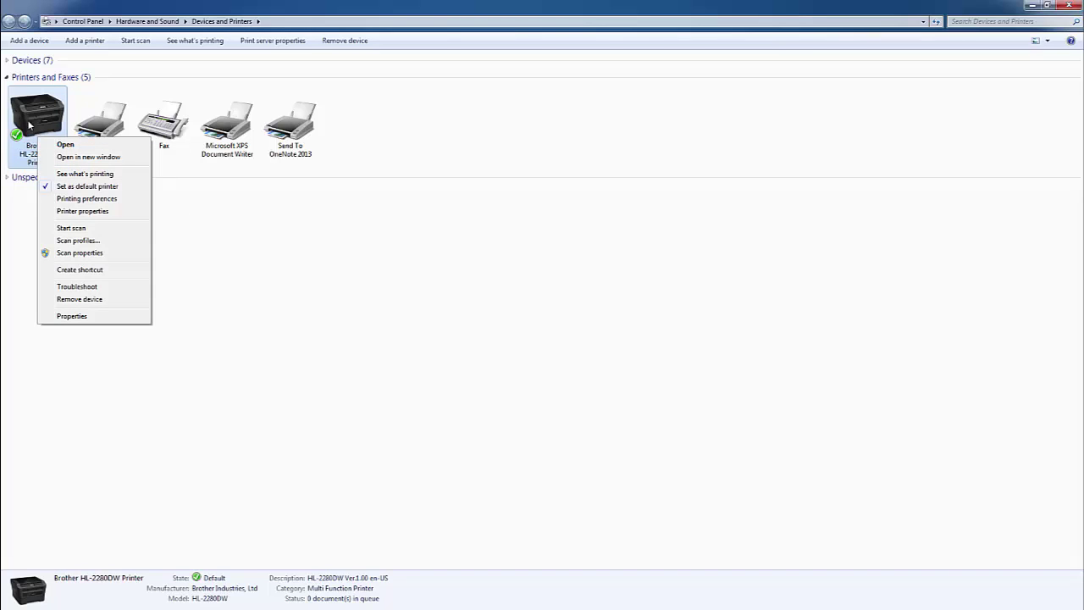
left_click(102, 218)
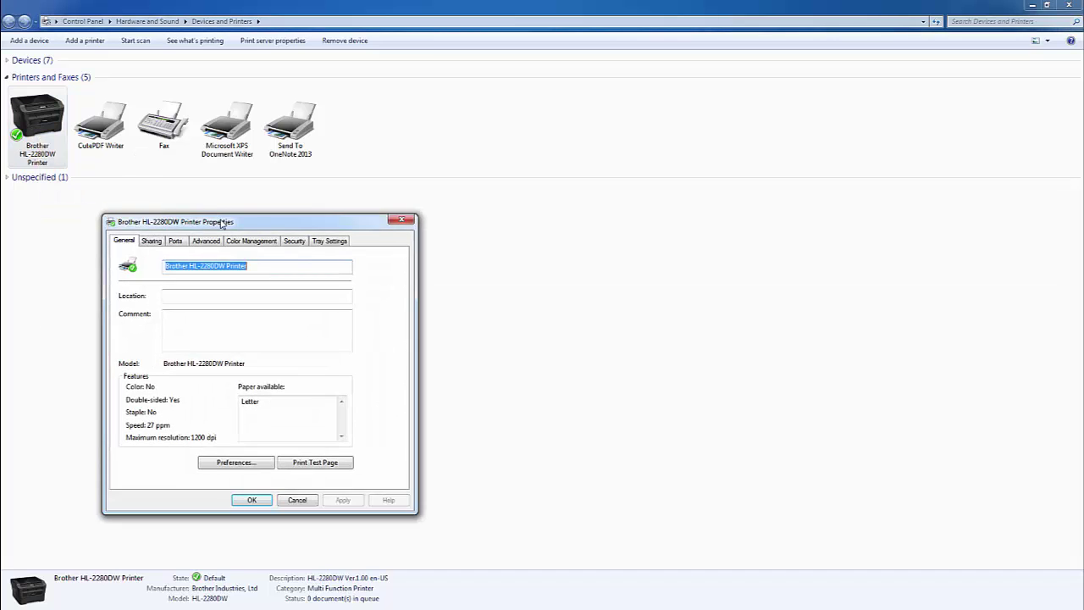
left_click_drag(222, 217, 300, 188)
- Show the printer's Ports list, where USB001 is the checked port
left_click(253, 207)
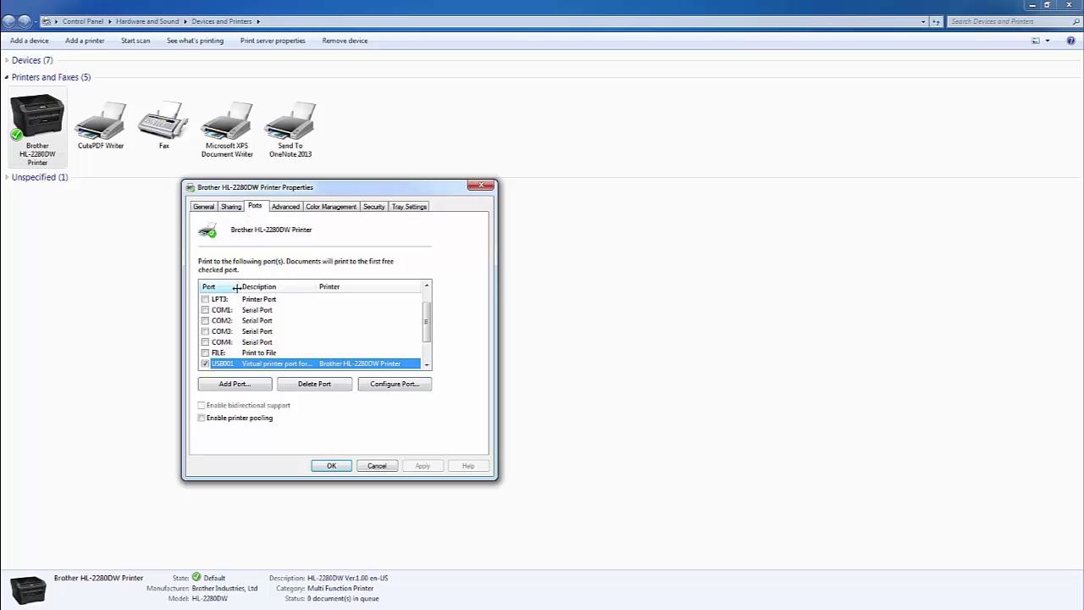
left_click_drag(240, 287, 273, 287)
scroll(426, 356, "down", 1)
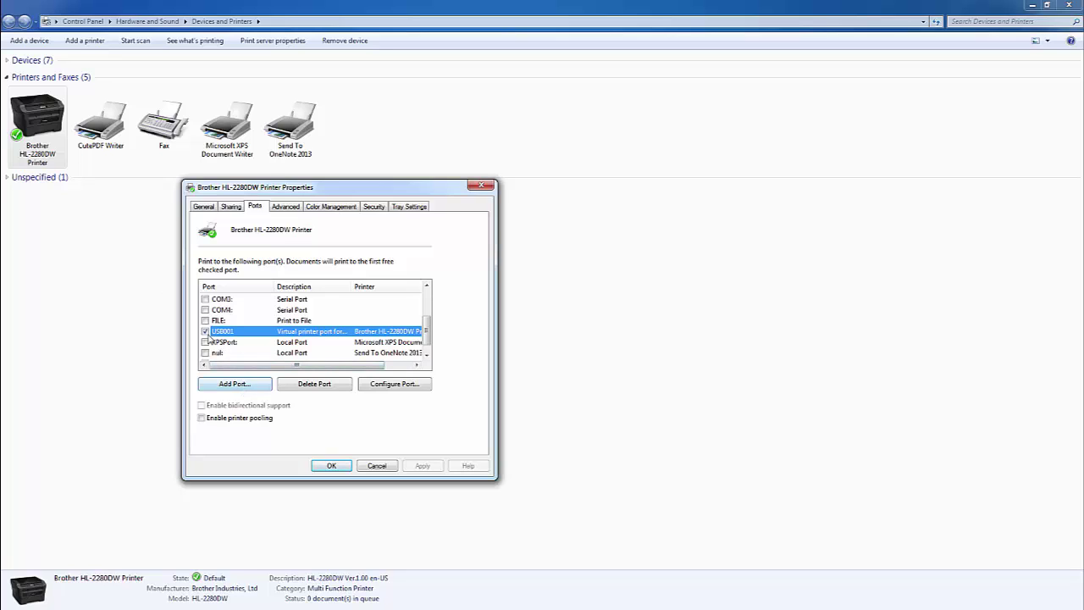
- Start adding a new port of type Standard TCP/IP Port
left_click(252, 386)
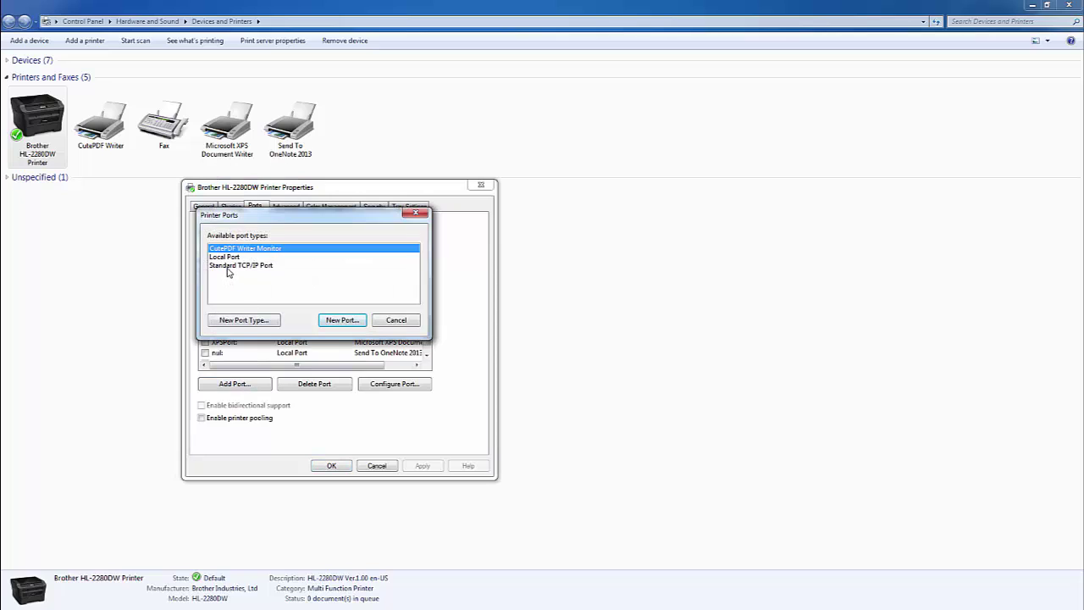
left_click(229, 267)
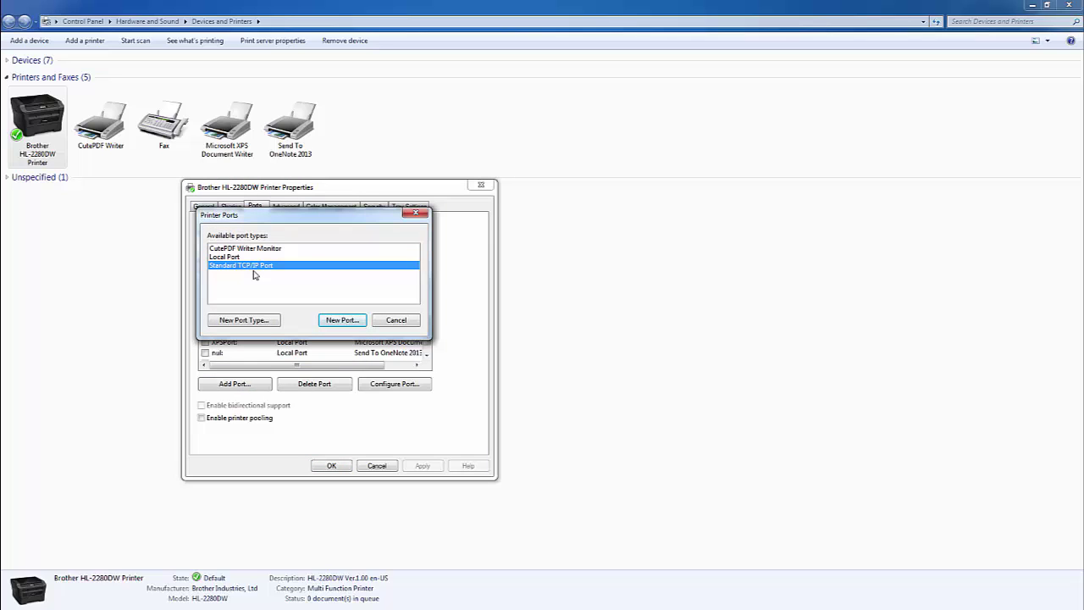
left_click(331, 321)
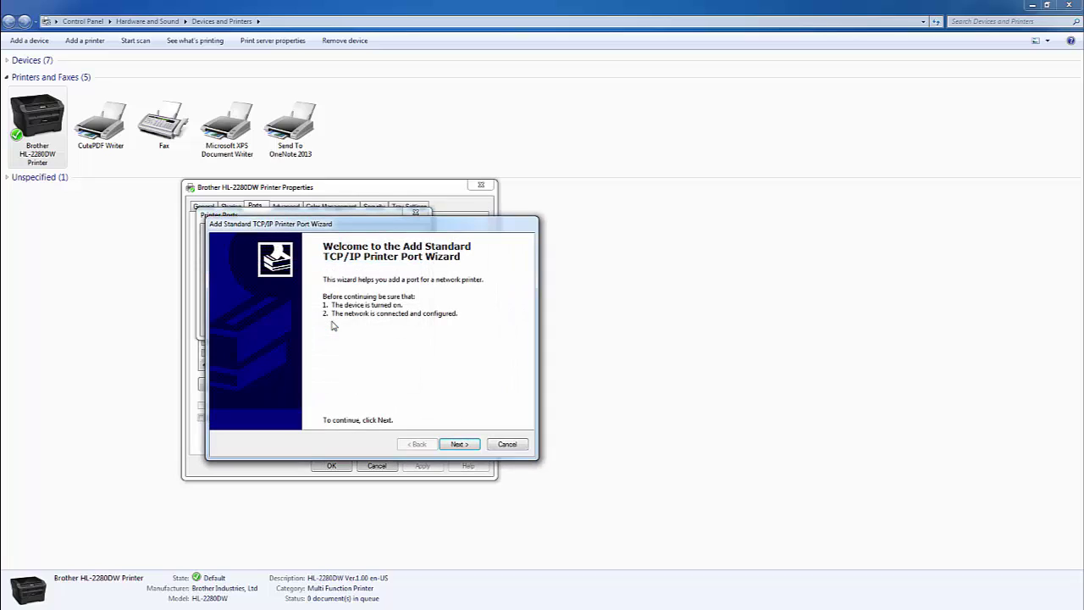
- Enter the printer address 192.168.0.200 in the wizard and finish creating the port
left_click(459, 444)
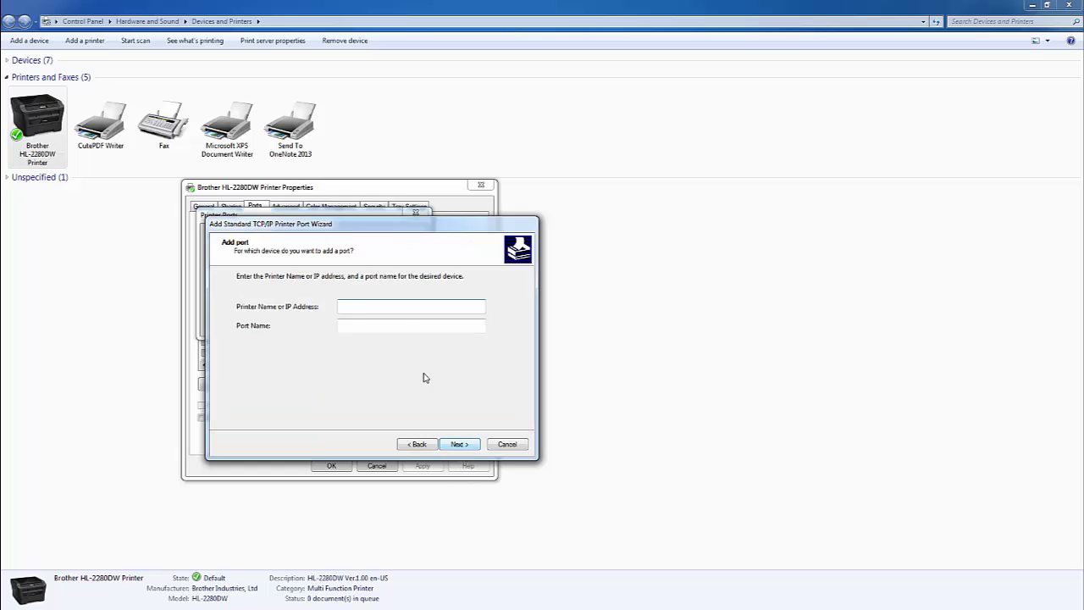
type("192.168.0.200")
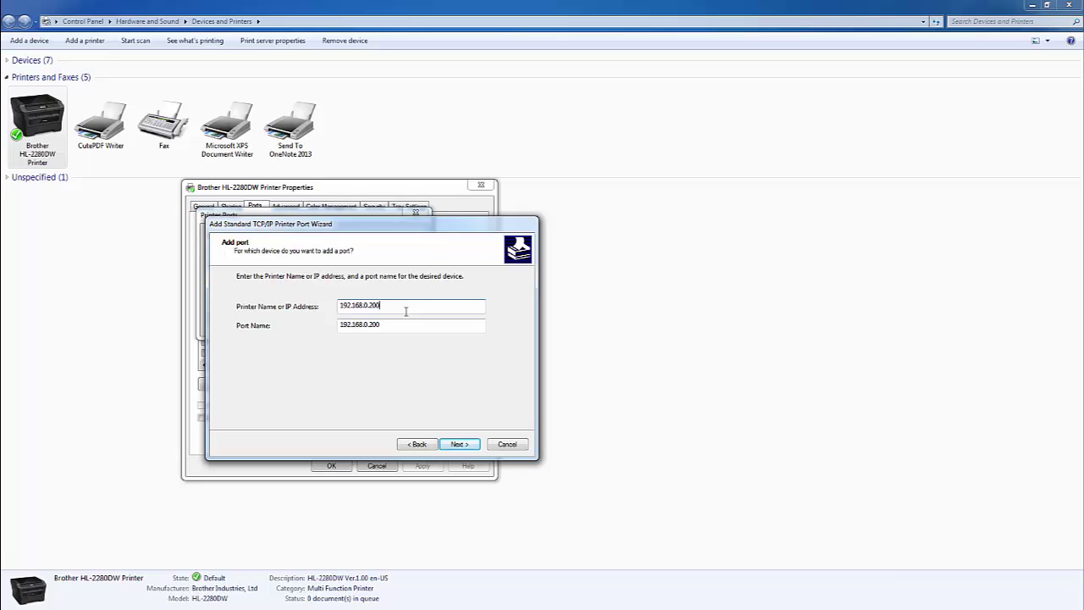
left_click(461, 445)
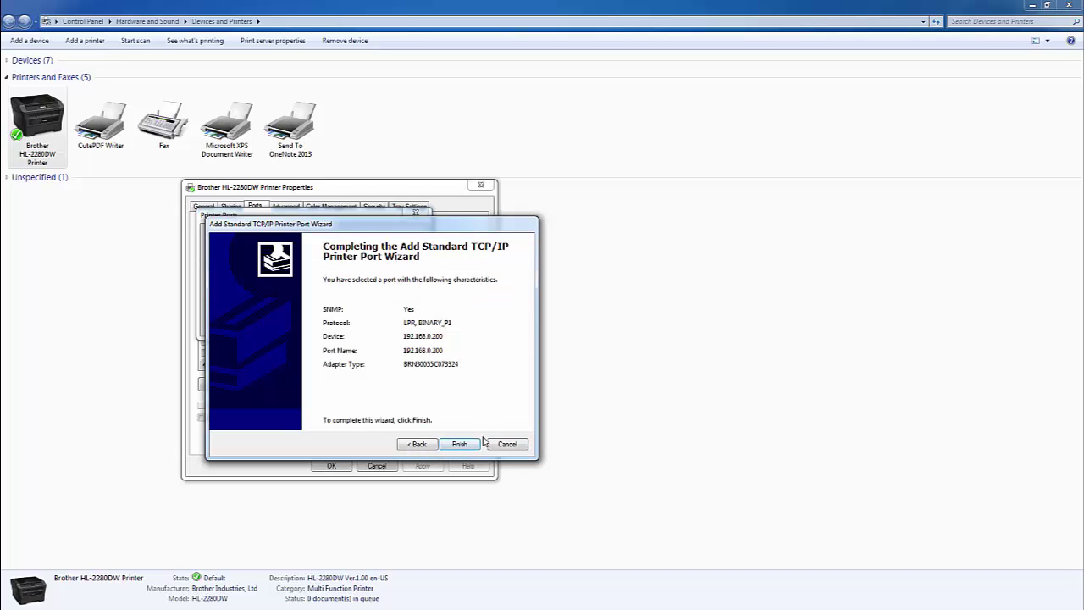
left_click(465, 448)
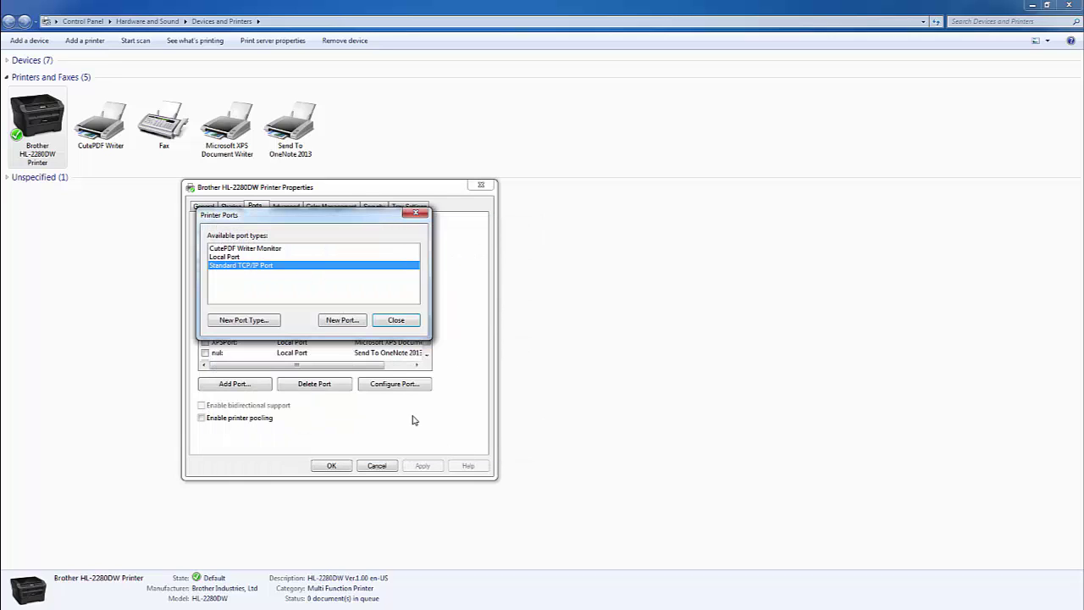
- Close Printer Ports and check the new 192.168.0.200 port in the port list
left_click(394, 321)
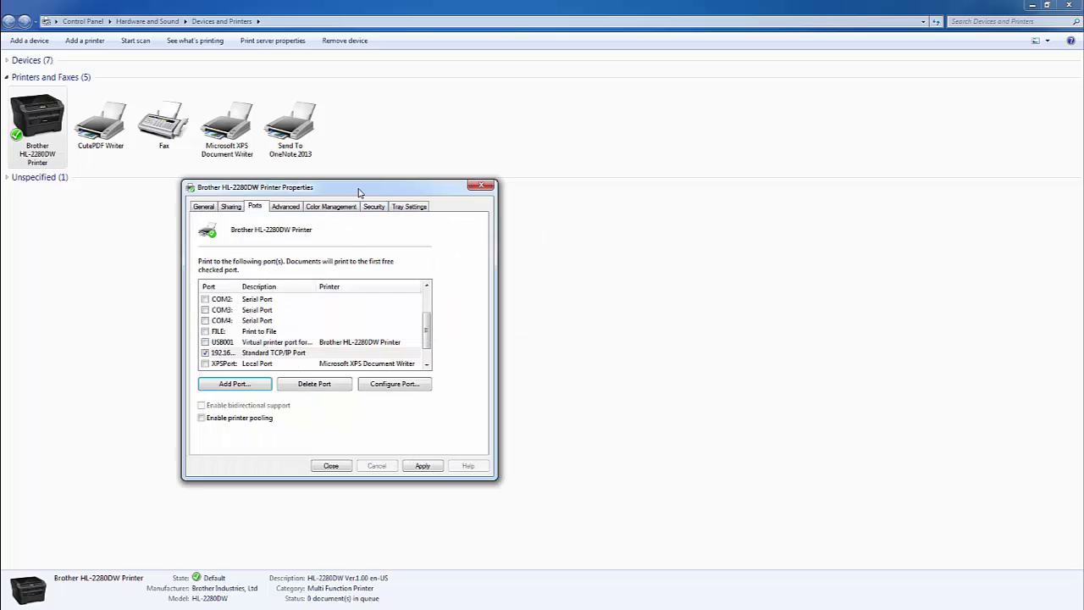
left_click_drag(359, 188, 382, 163)
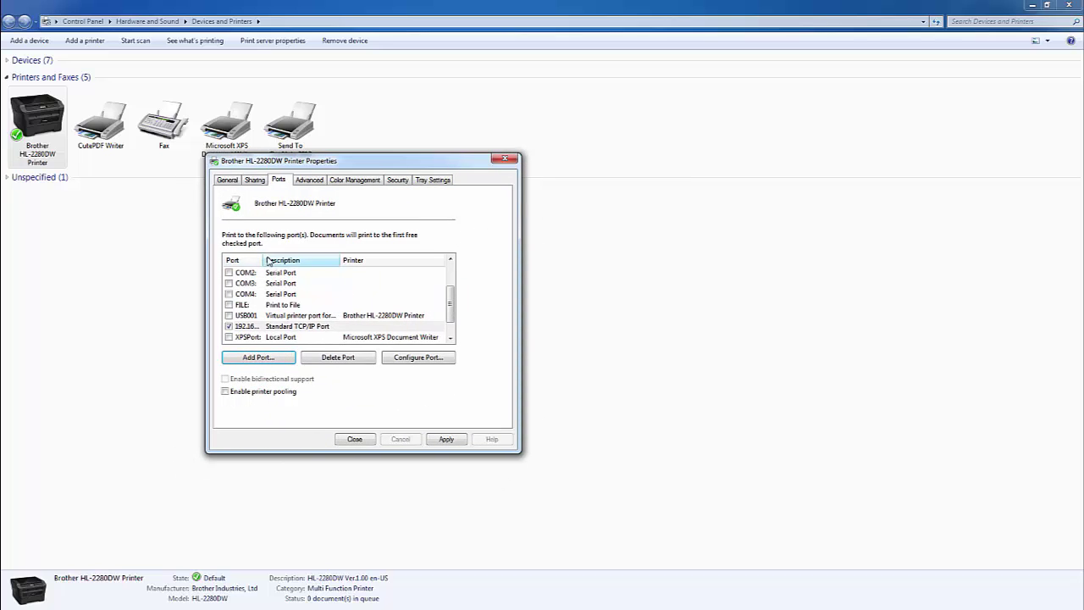
left_click_drag(265, 260, 301, 260)
left_click(262, 325)
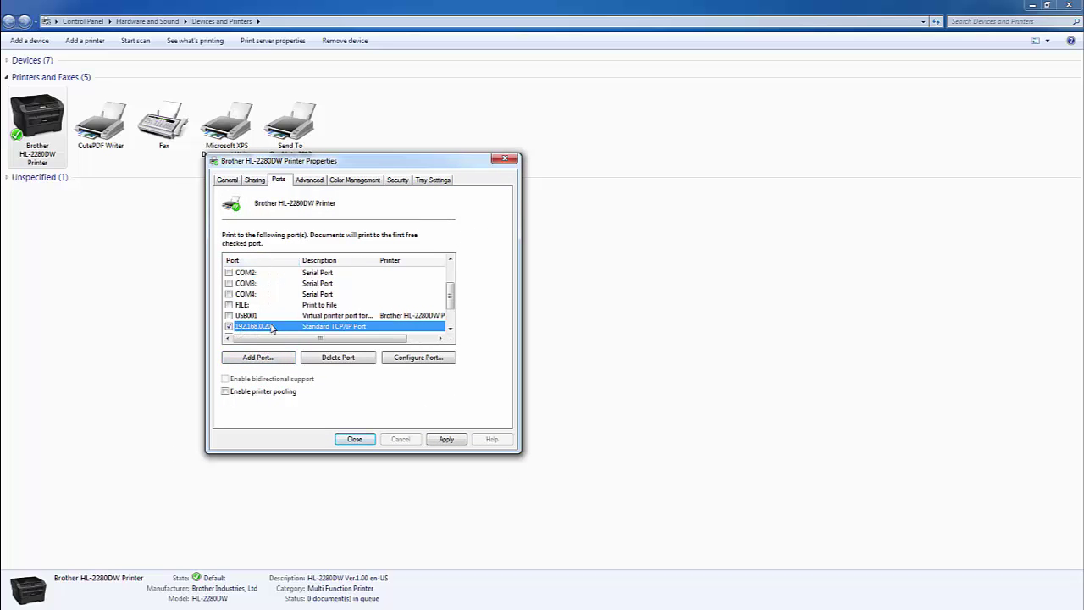
left_click_drag(281, 342, 325, 343)
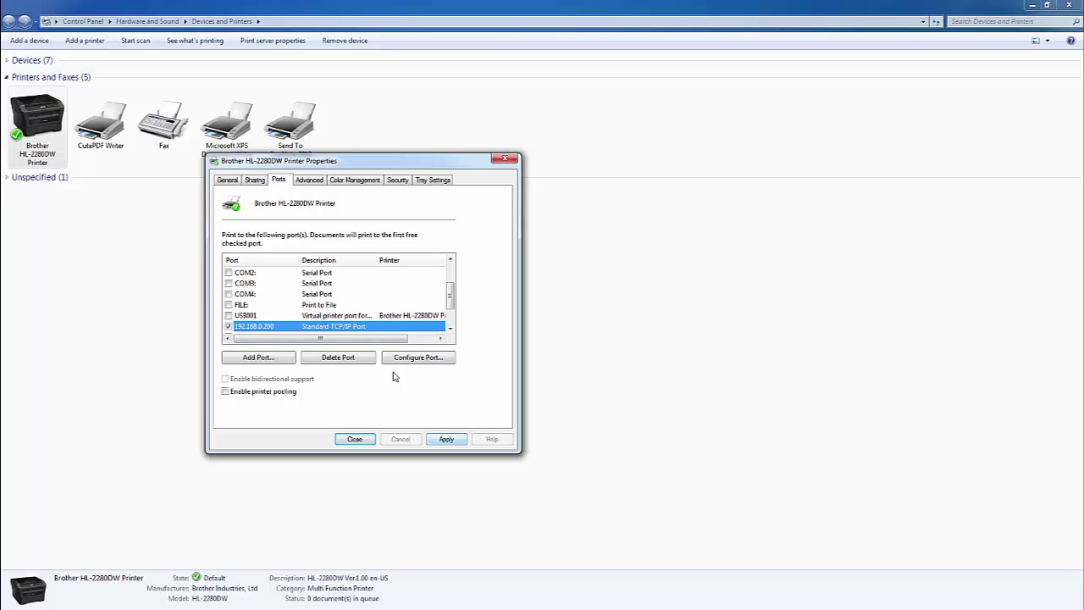
- Apply the 192.168.0.200 port assignment to the Brother printer
left_click(445, 442)
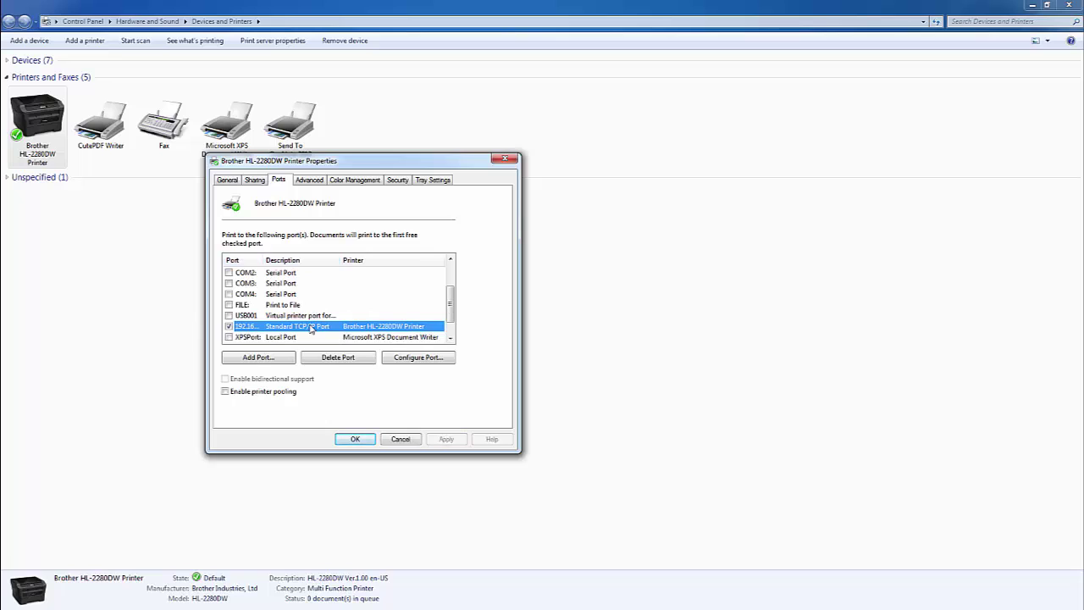
left_click_drag(261, 260, 298, 260)
left_click_drag(289, 339, 322, 349)
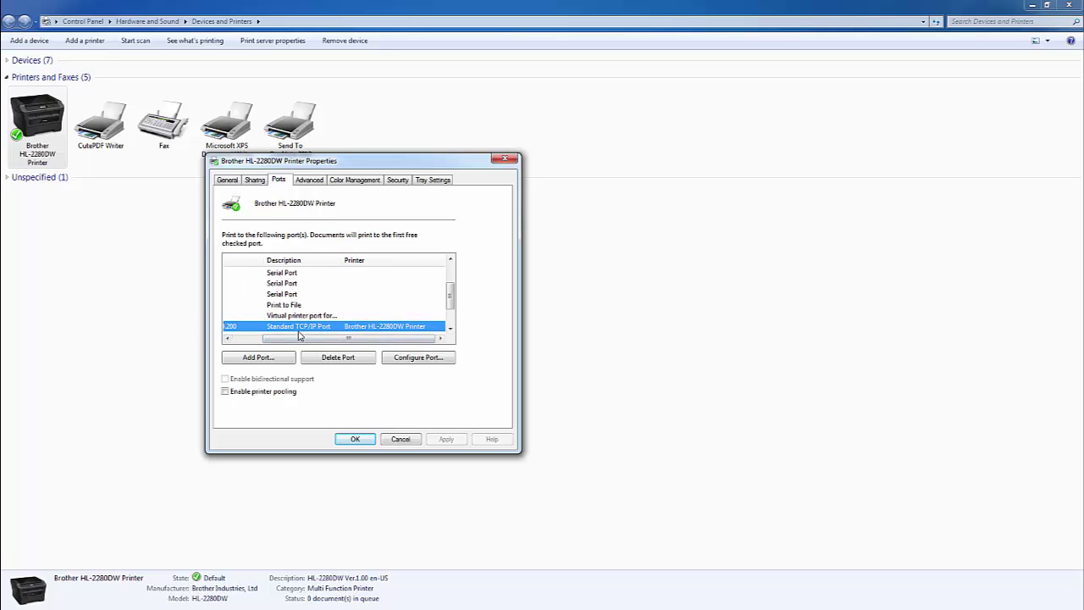
left_click_drag(321, 339, 273, 342)
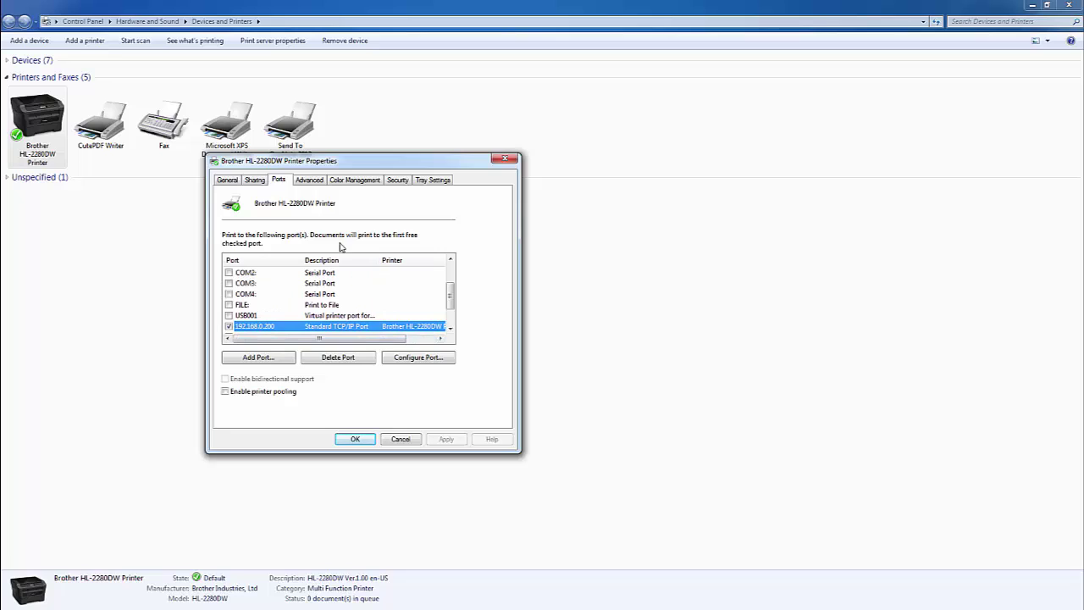
left_click(310, 179)
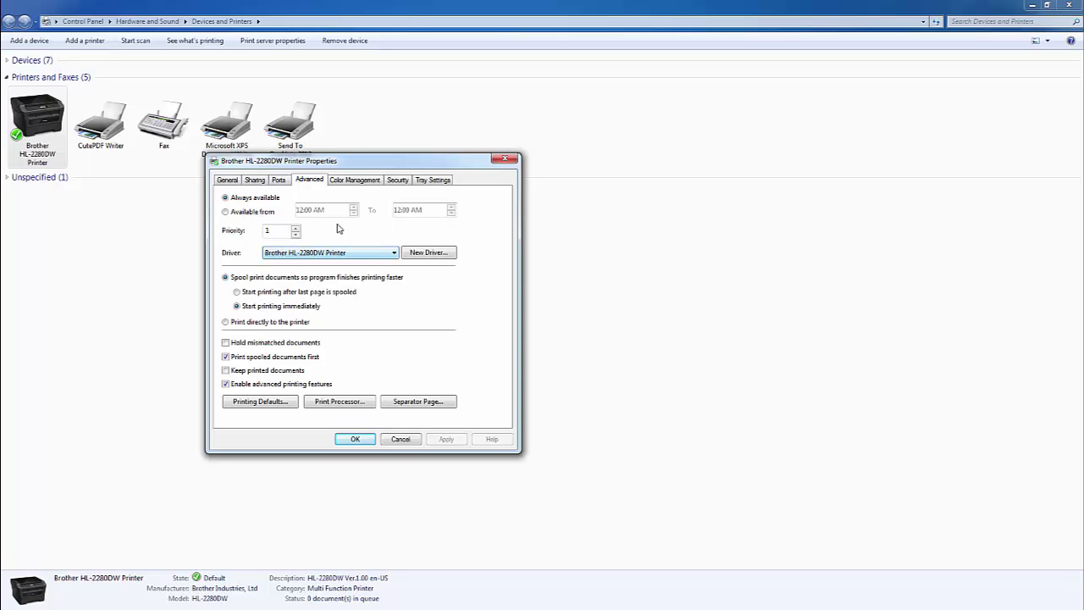
left_click(227, 181)
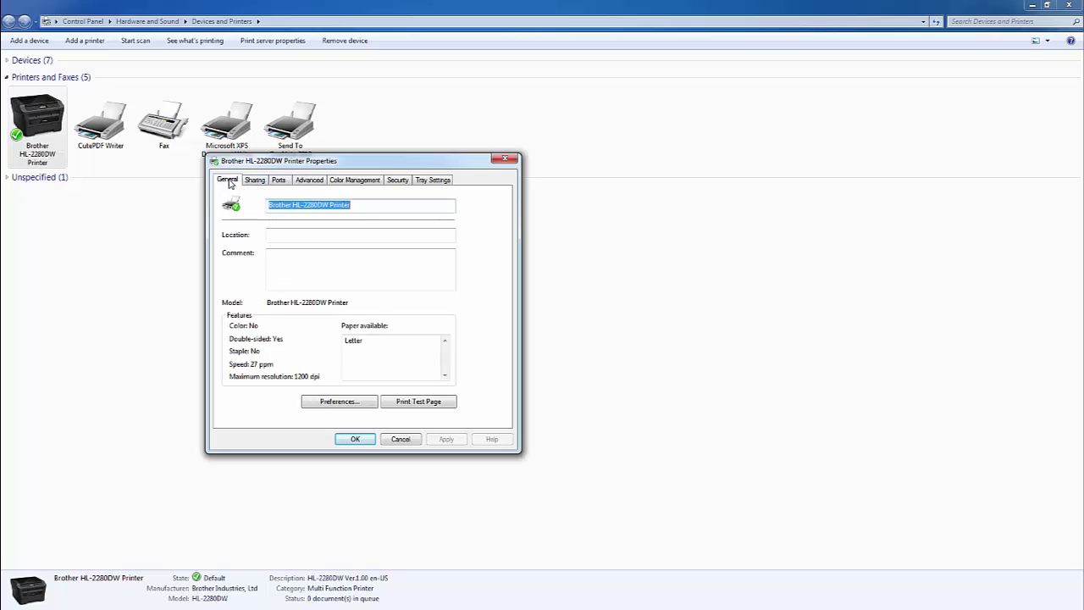
left_click(356, 443)
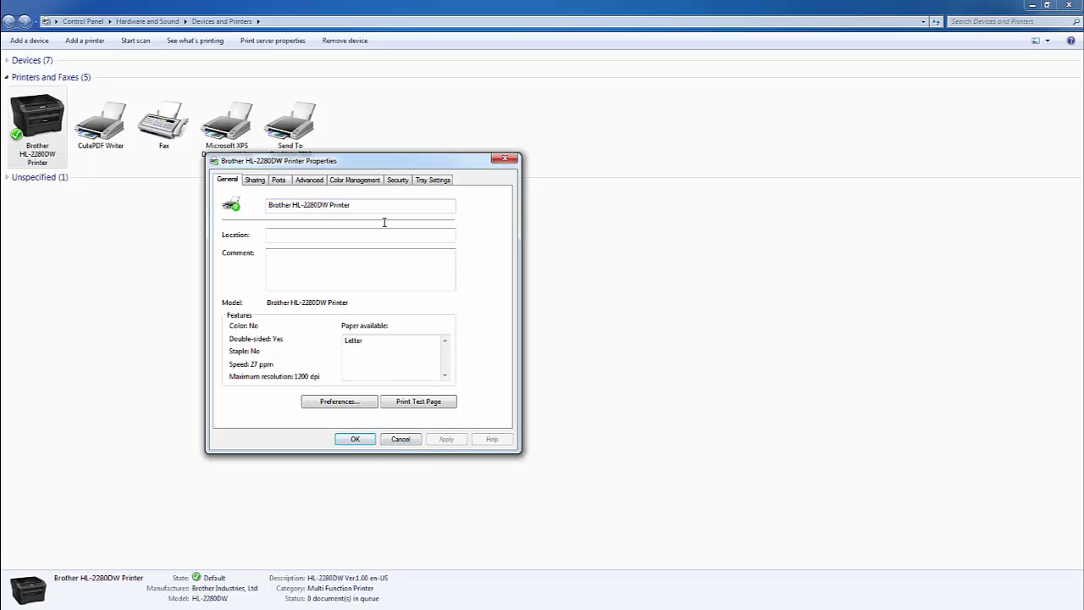
left_click(256, 181)
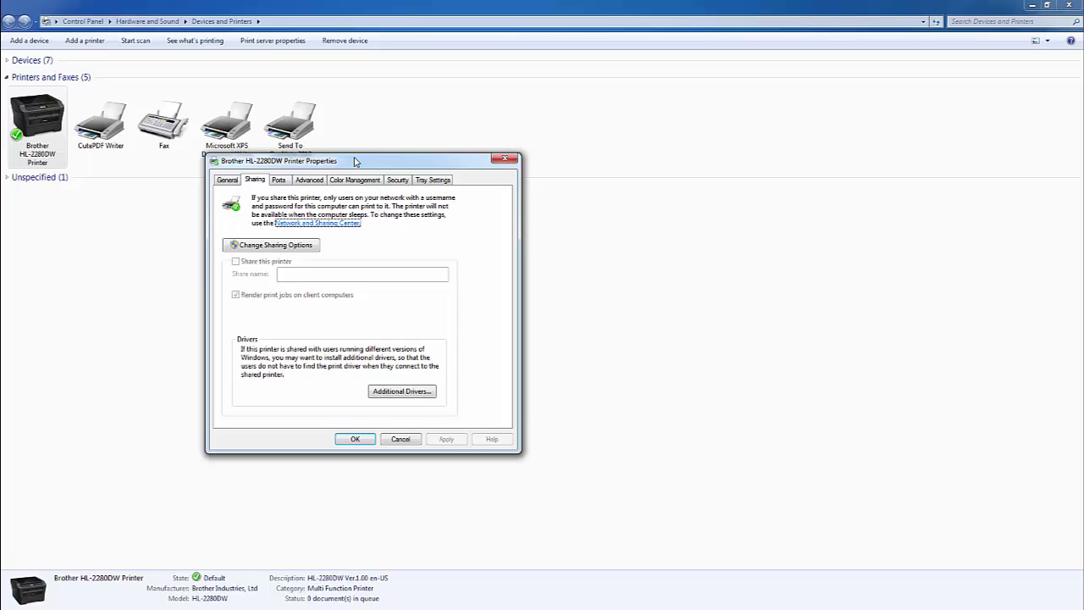
left_click_drag(356, 161, 515, 158)
left_click(440, 179)
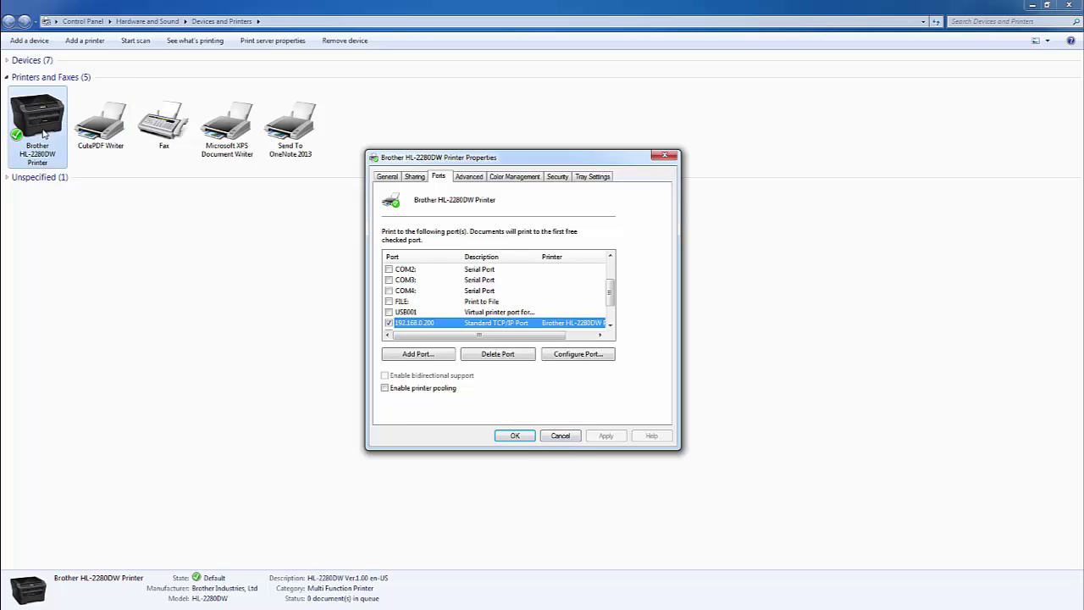
- Close the Brother printer's properties and reselect the Brother HL-2280DW printer
key("Escape")
key("Right")
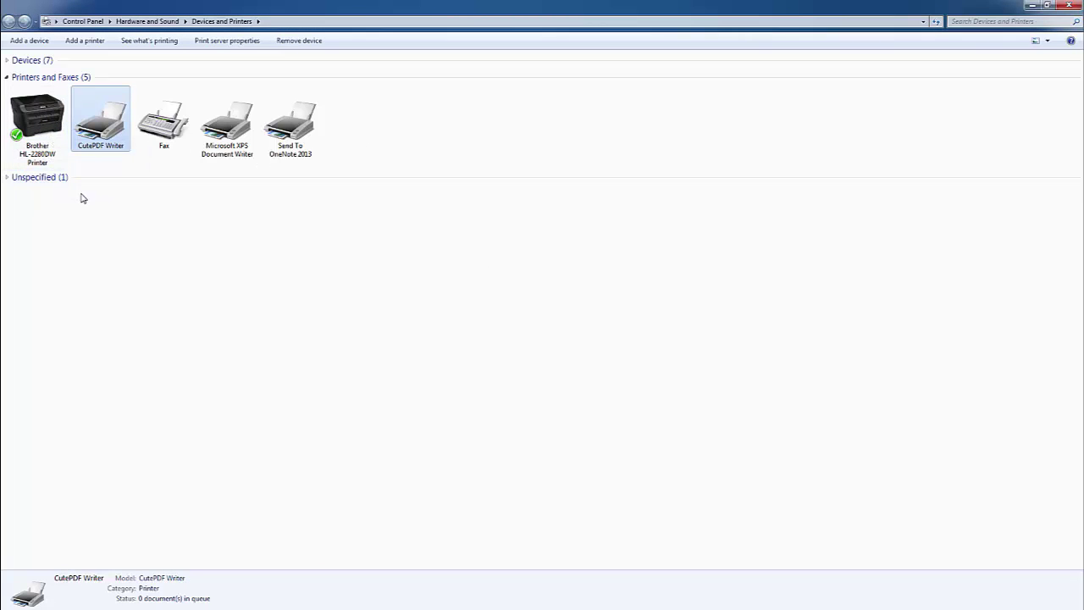
left_click(51, 140)
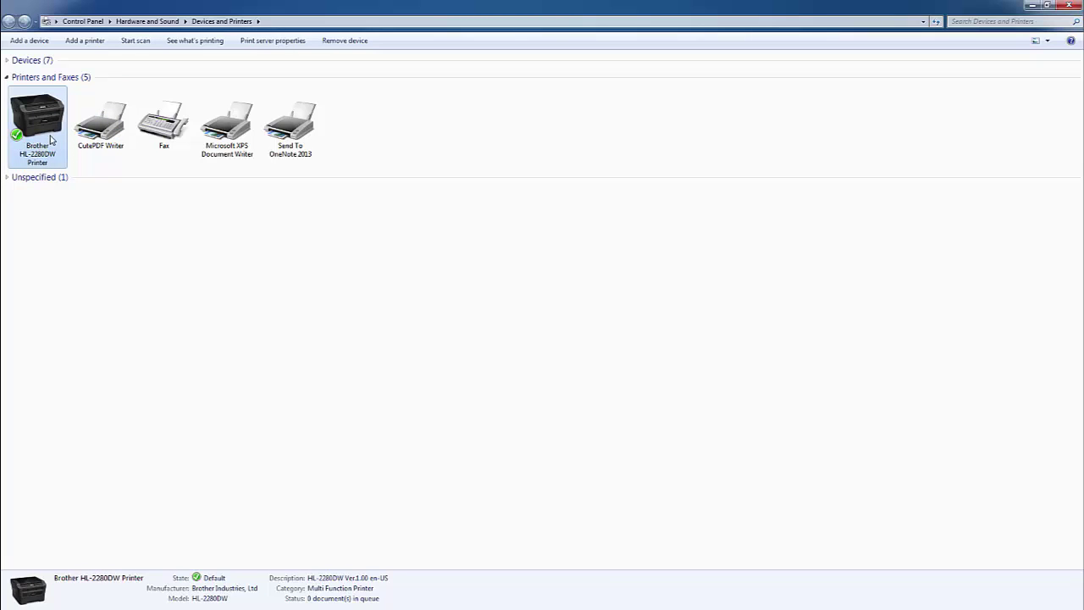